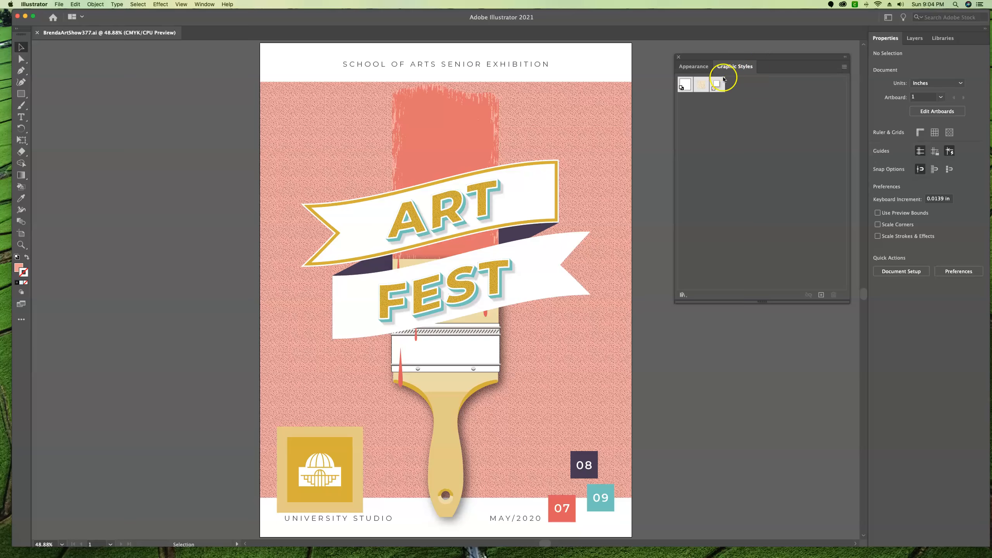
Separate the Graphic Styles panel from the Appearance panel and inspect the existing style thumbnails
left_click_drag(727, 68, 114, 67)
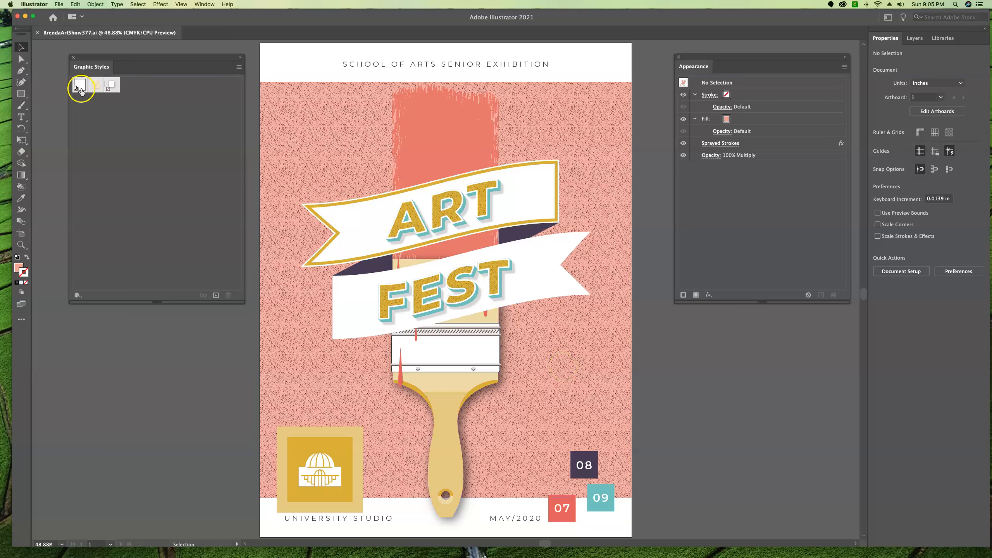
left_click(80, 88)
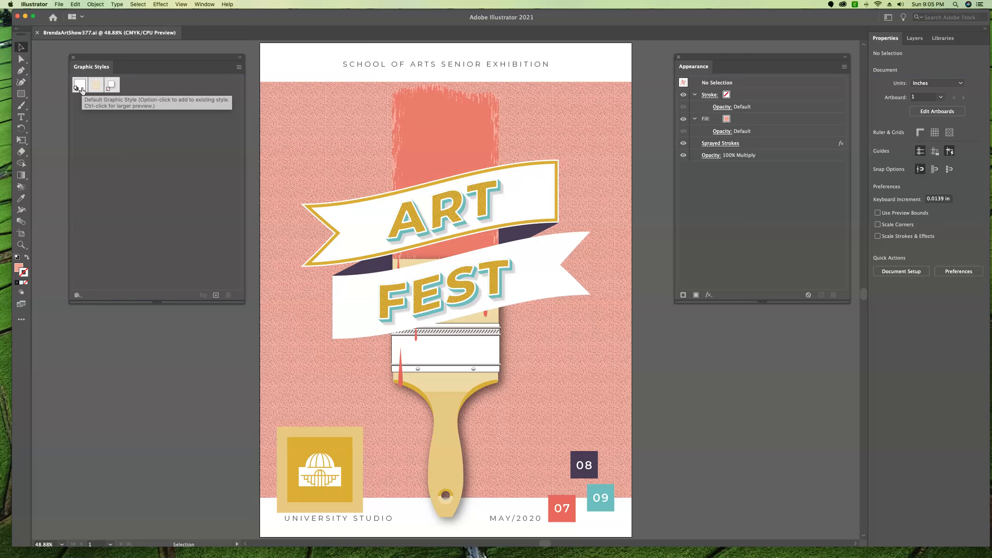
left_click(98, 86)
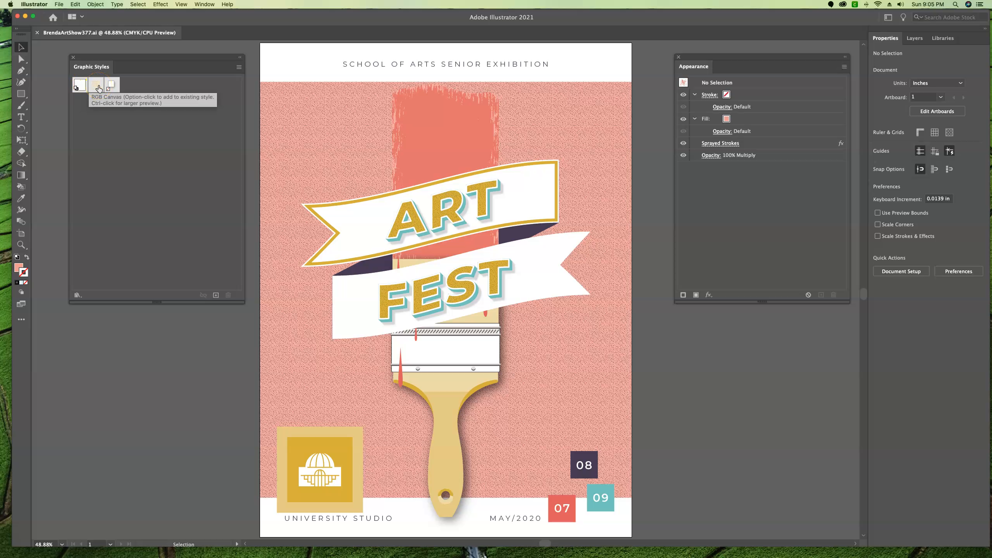
left_click(115, 90)
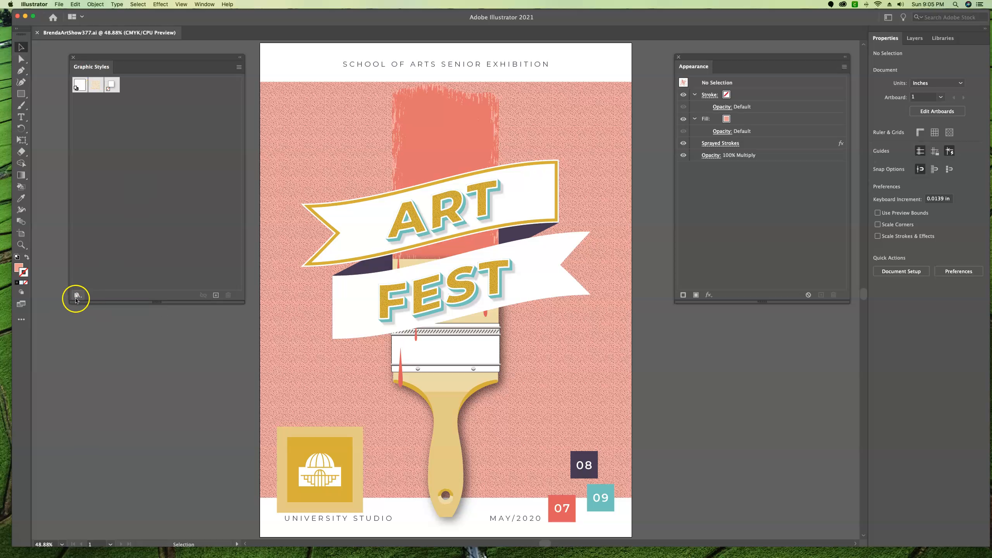
Open the Illuminate Styles graphic style library and place it beside the Graphic Styles panel
left_click(76, 296)
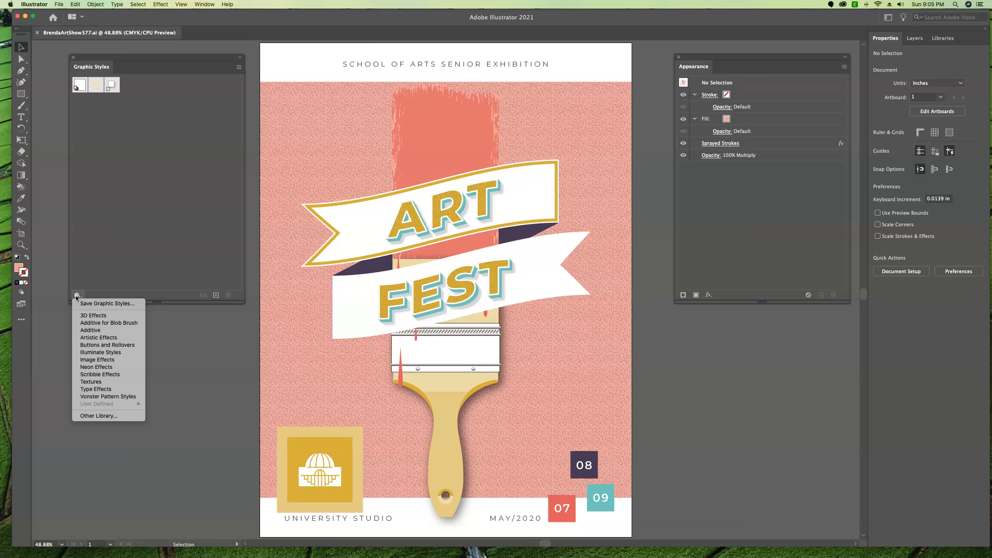
left_click(93, 353)
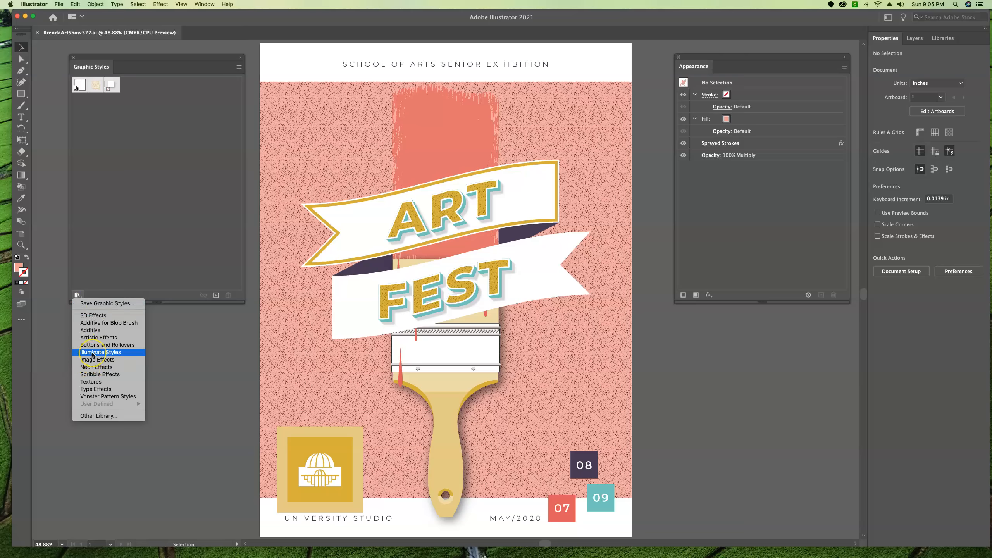
left_click(93, 353)
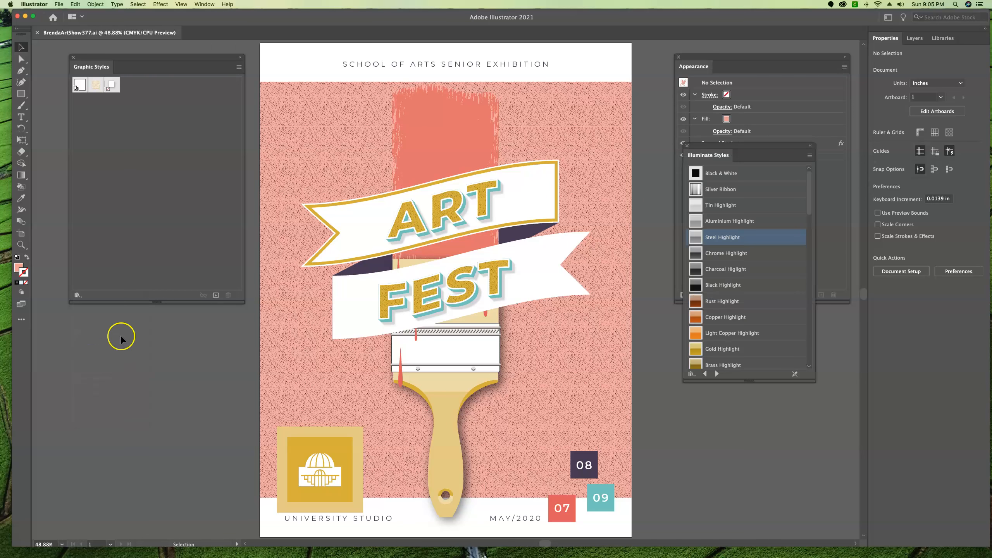
left_click_drag(793, 139, 376, 66)
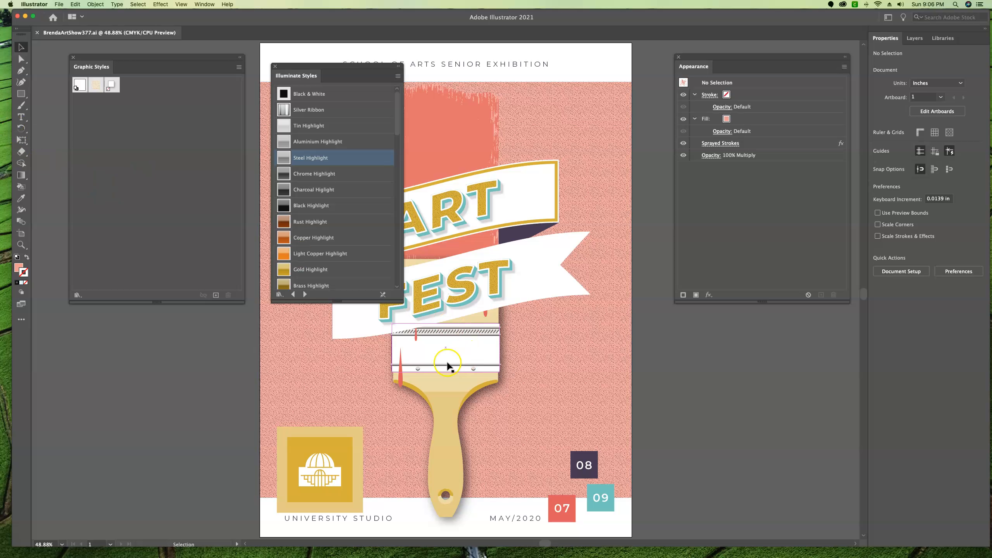
Apply the Aluminium Highlight style to the paintbrush's metal band and replace it with Steel Highlight, closing the style library
left_click(473, 359)
left_click(496, 334)
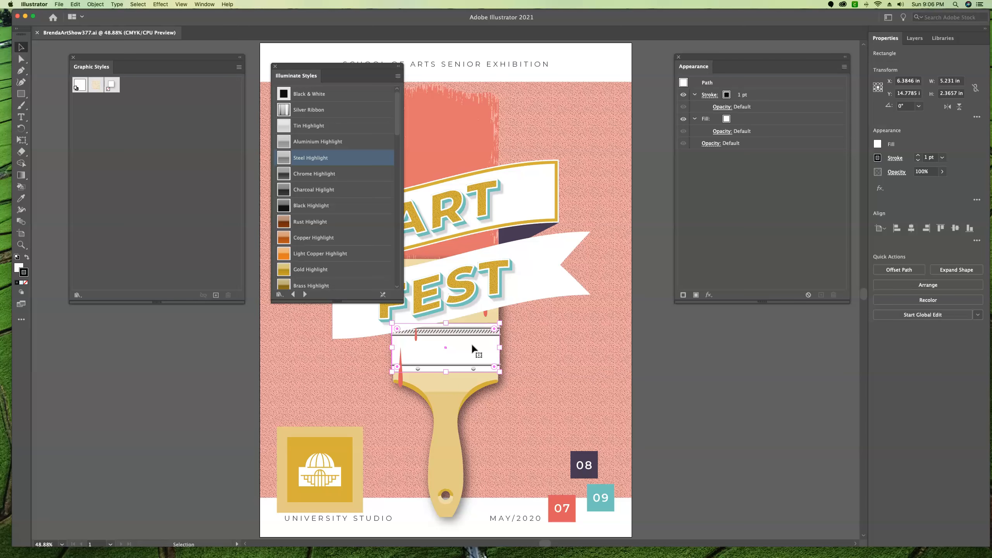
left_click(324, 143)
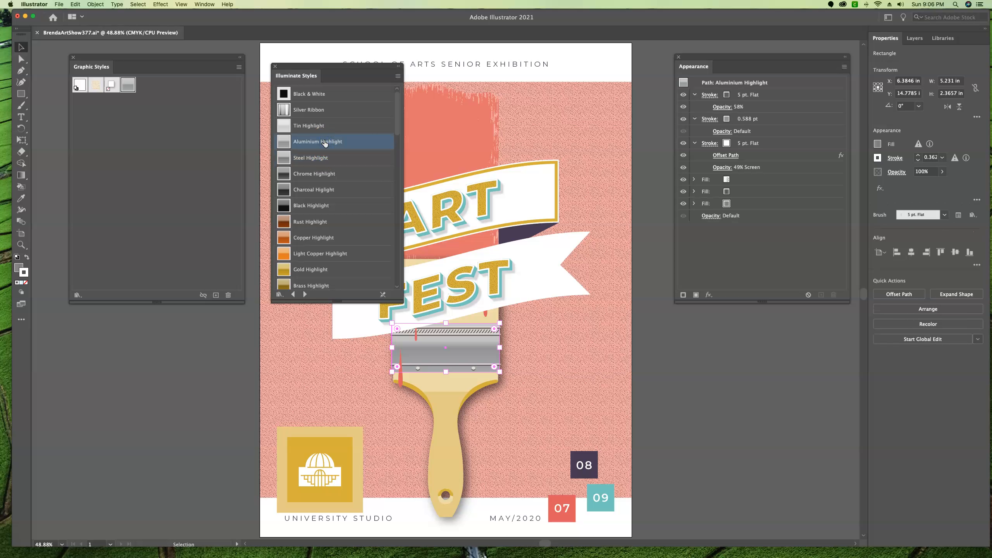
left_click(462, 360)
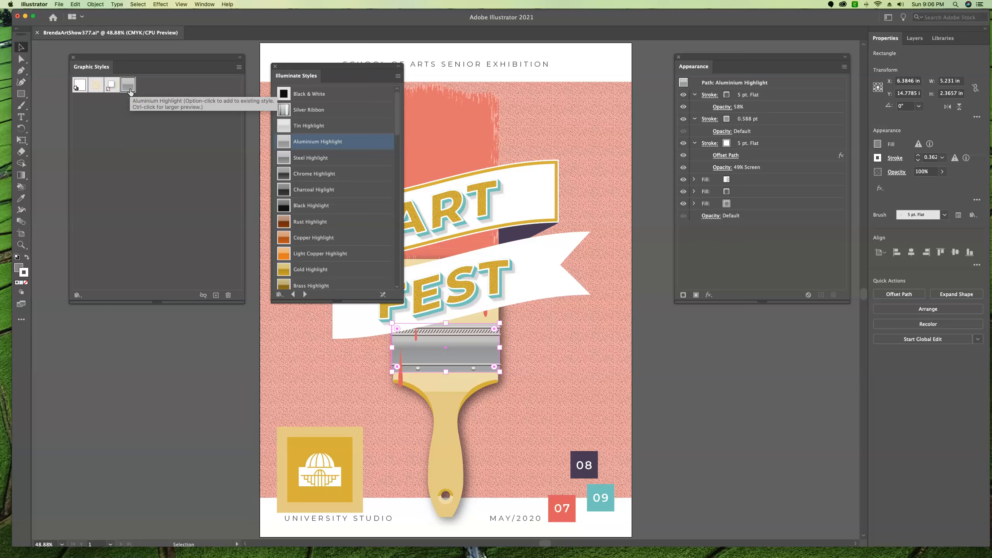
left_click(308, 160)
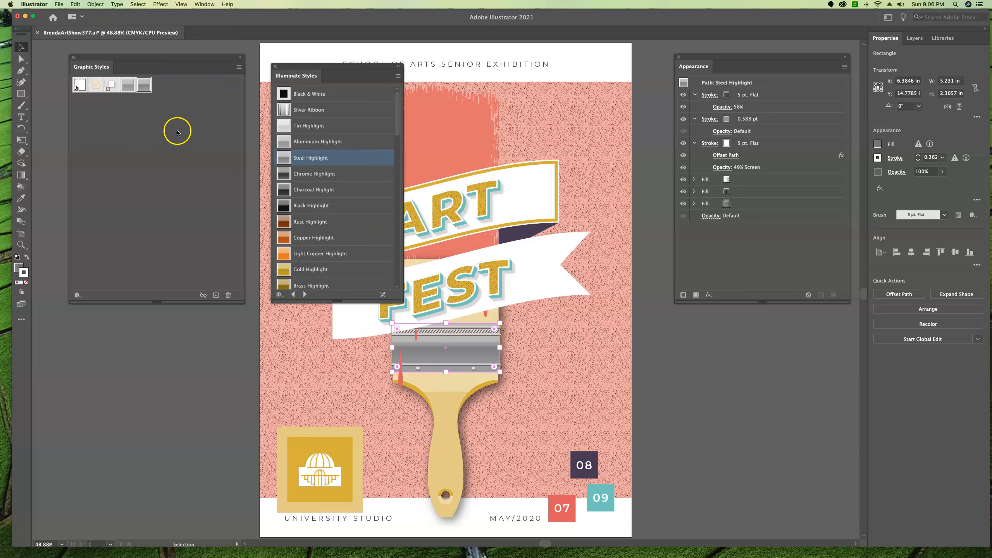
left_click(275, 66)
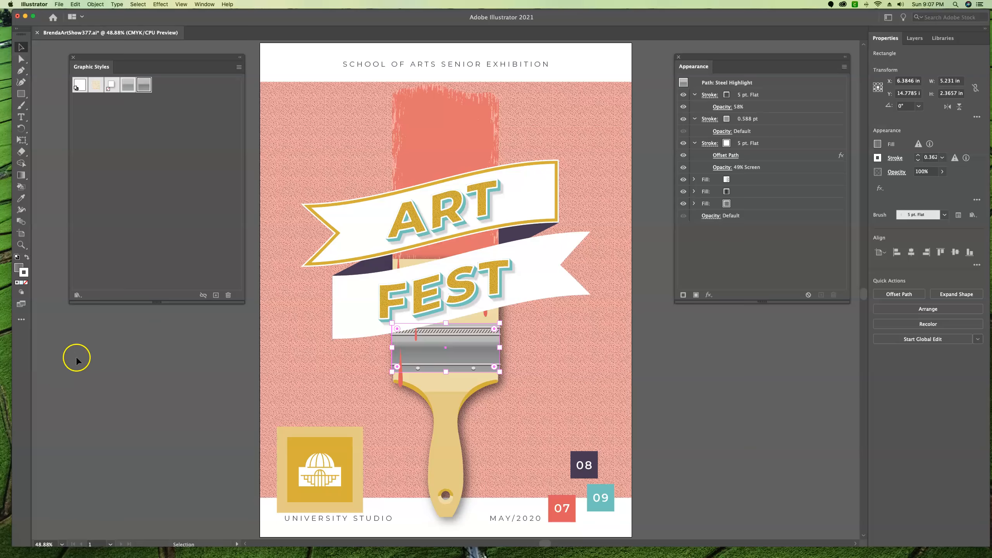
left_click(126, 363)
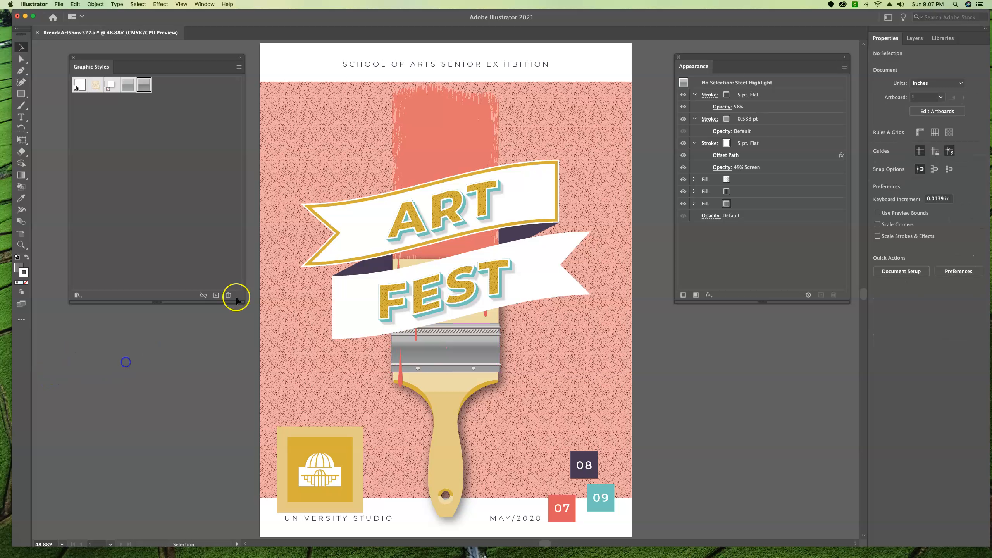
Create a new graphic style from the ART banner shape and name it Banner
left_click(343, 204)
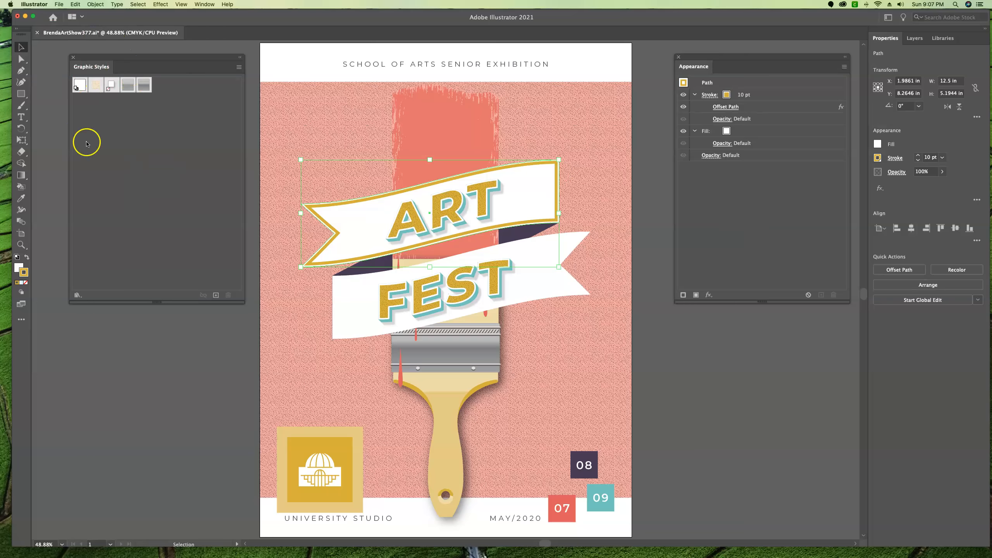
left_click(216, 295)
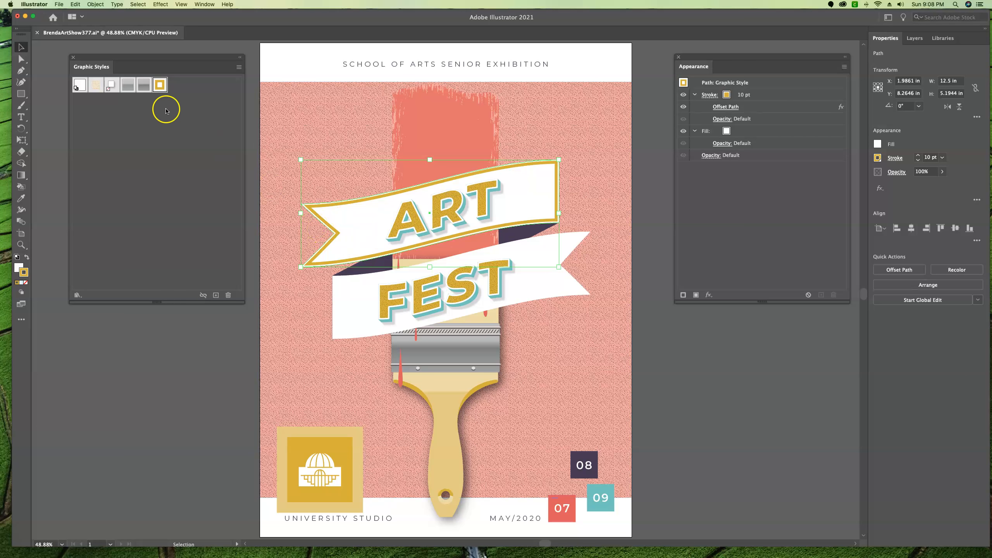
double_click(160, 85)
left_click(27, 73)
left_click(96, 78)
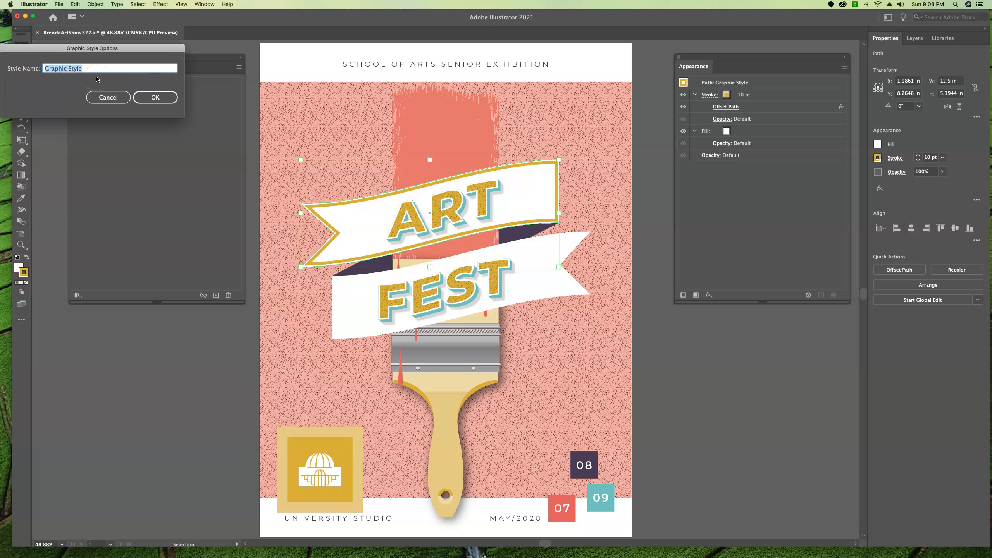
type("Banner")
key("Return")
left_click(160, 88)
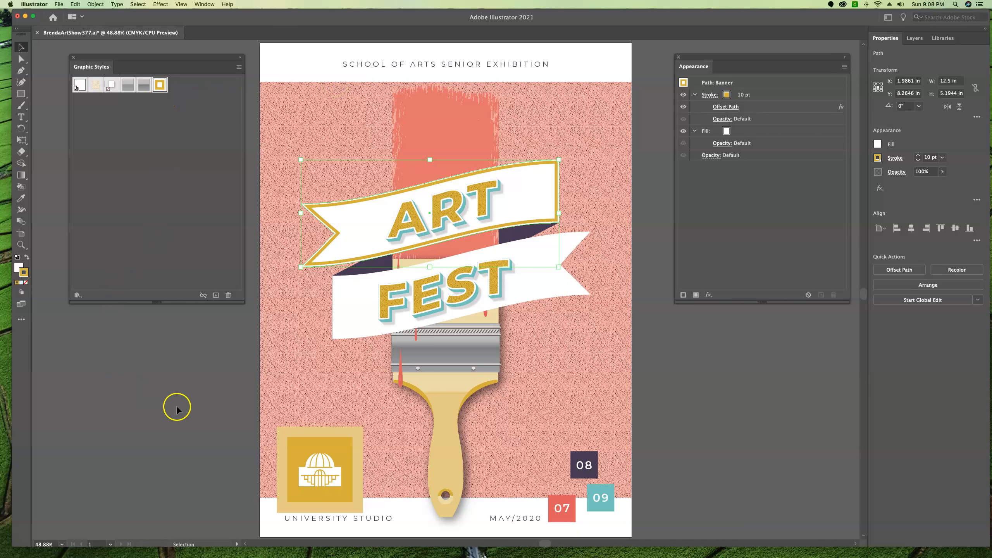
Apply the Banner graphic style to the white banner shape behind the FEST text
left_click(340, 329)
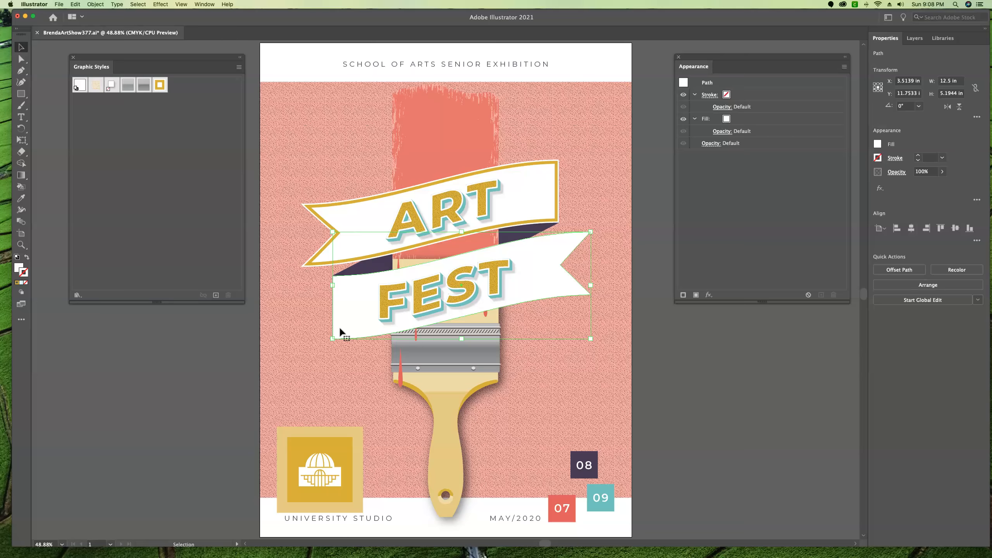
left_click(159, 85)
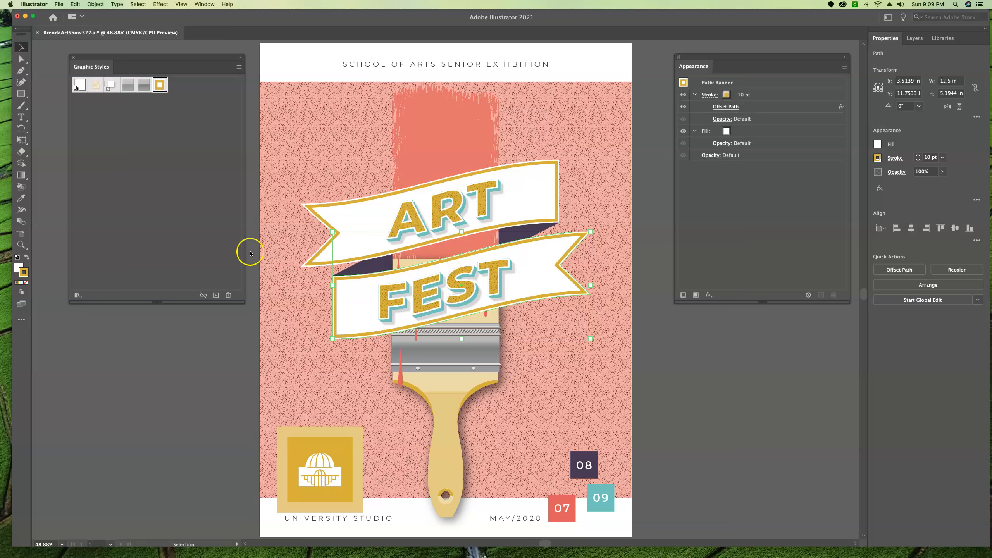
left_click(558, 267)
left_click(576, 243)
left_click(160, 85)
left_click(161, 86)
Change the FEST banner's stroke color to the teal swatch
left_click(728, 95)
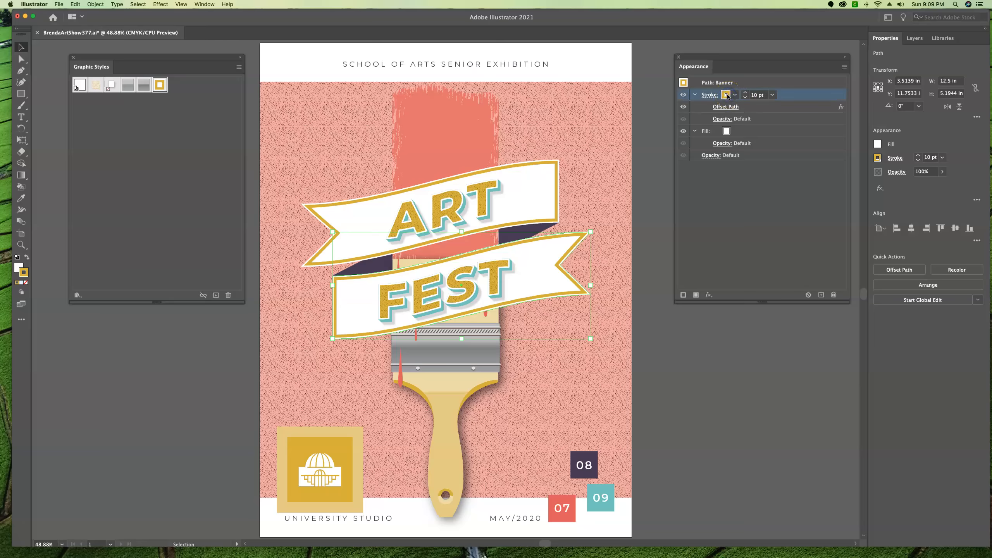
left_click(727, 95)
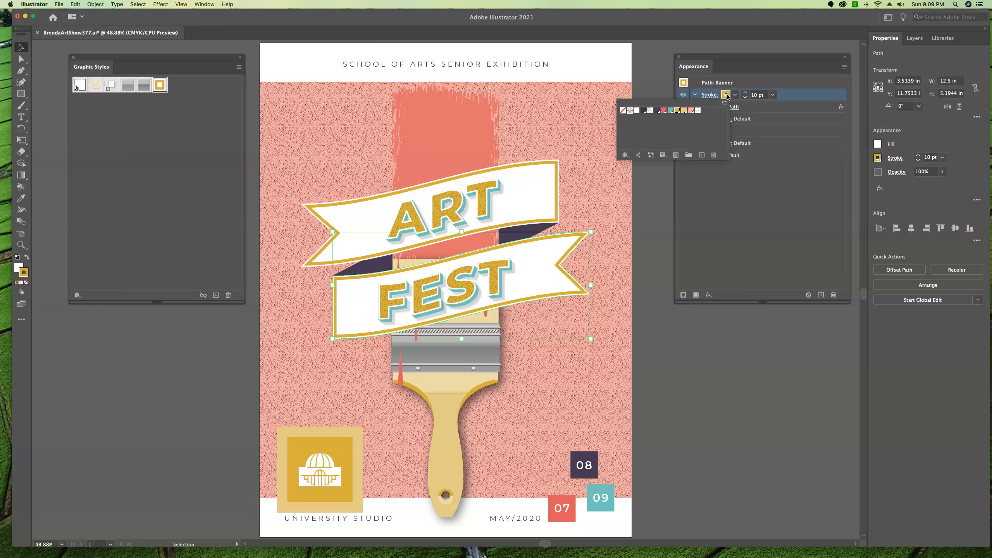
left_click(671, 110)
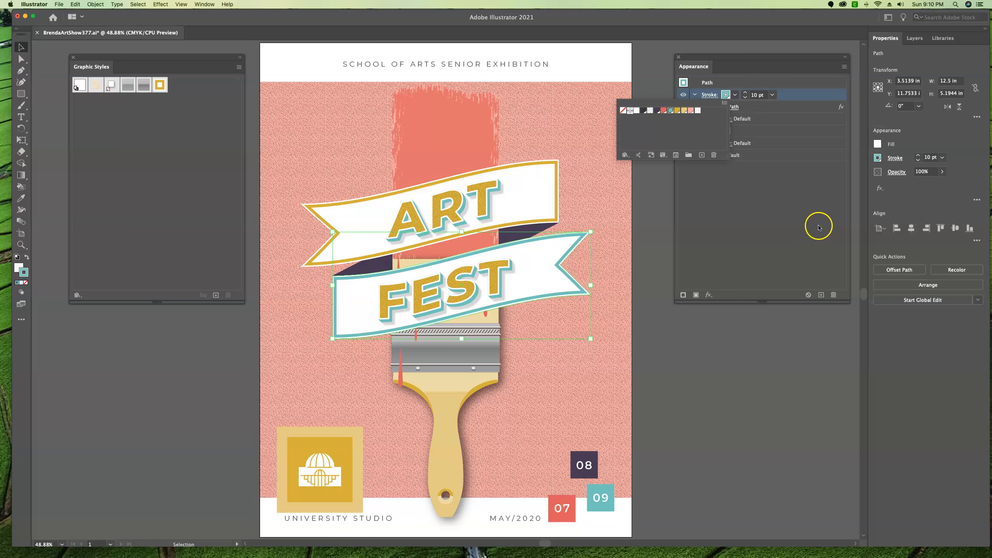
left_click(800, 227)
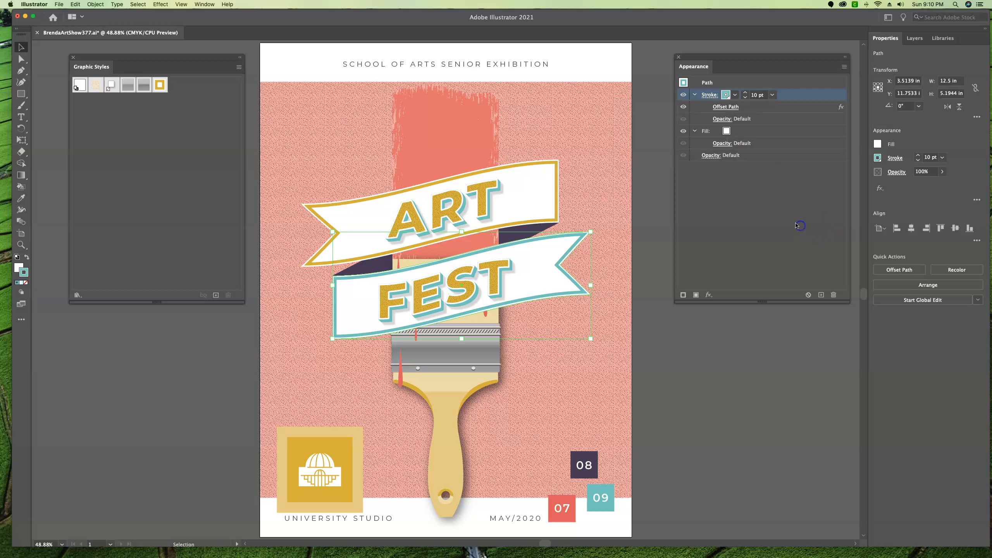
Reduce the FEST banner's stroke weight to 3 pt
left_click(746, 98)
left_click(745, 98)
left_click(746, 97)
left_click(745, 97)
left_click(745, 98)
left_click(745, 98)
left_click(746, 97)
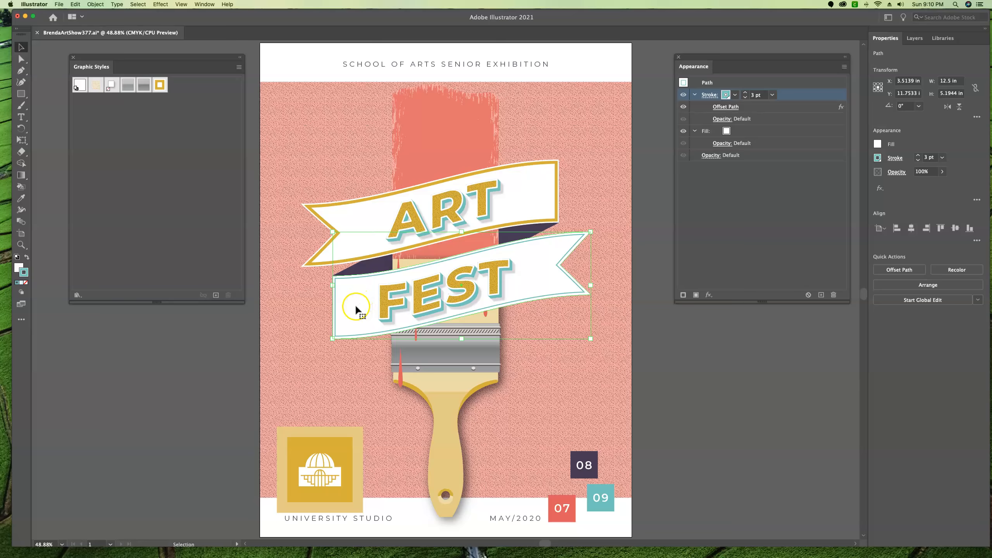
Redefine the Banner graphic style with the FEST banner's edited appearance, and deselect the artwork
mouse_move(354, 304)
left_mouse_down()
mouse_move(288, 256)
mouse_move(192, 98)
mouse_move(162, 86)
left_mouse_up()
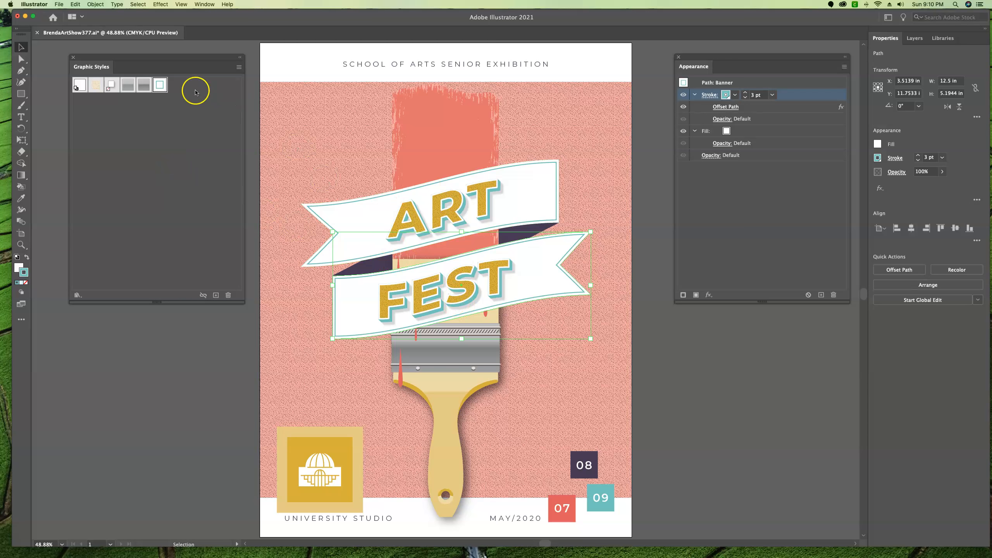
left_click_drag(162, 88, 347, 279)
left_click(155, 373)
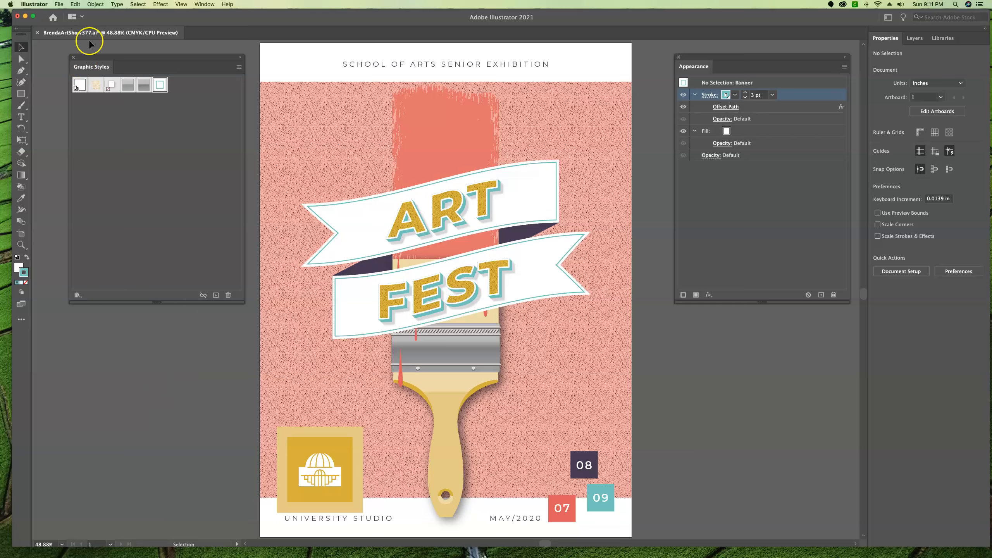
Save the artwork as a new Adobe Illustrator (ai) file in the Lesson13 folder, changing the number in its file name
left_click(59, 4)
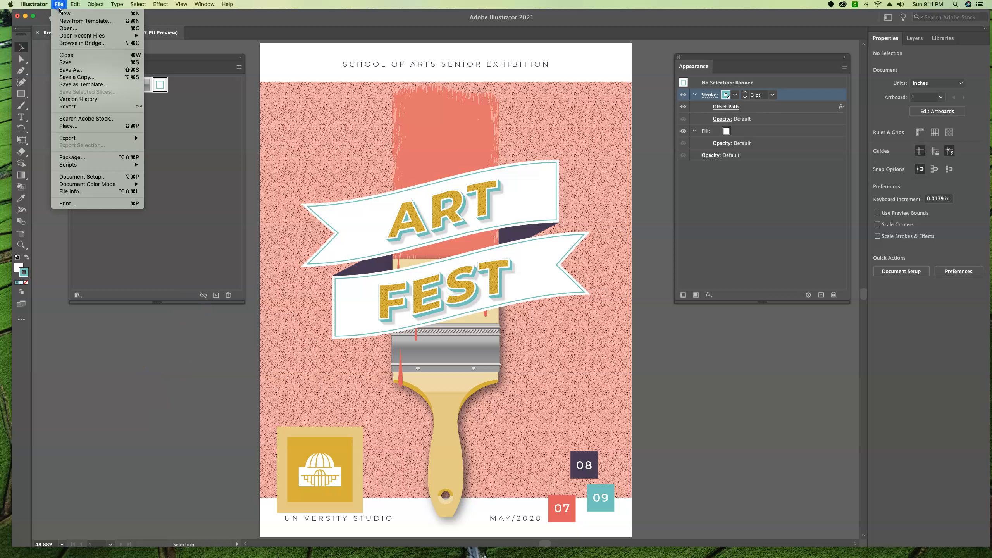
left_click(69, 70)
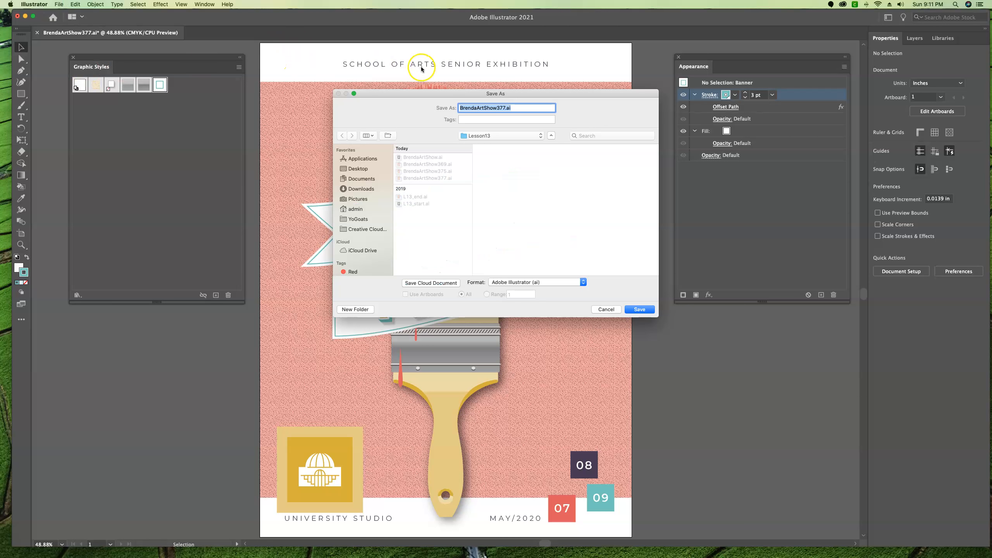
left_click(504, 107)
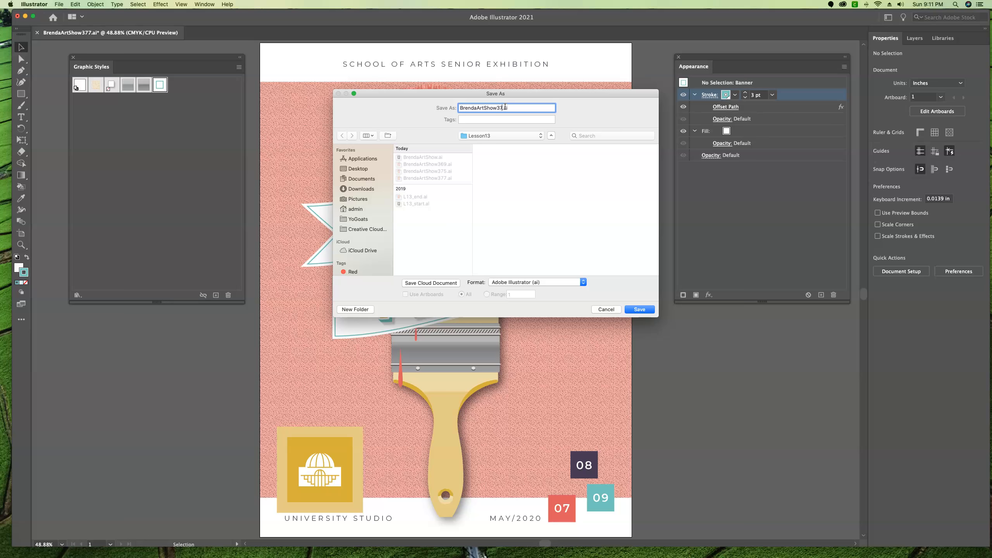
key("Return")
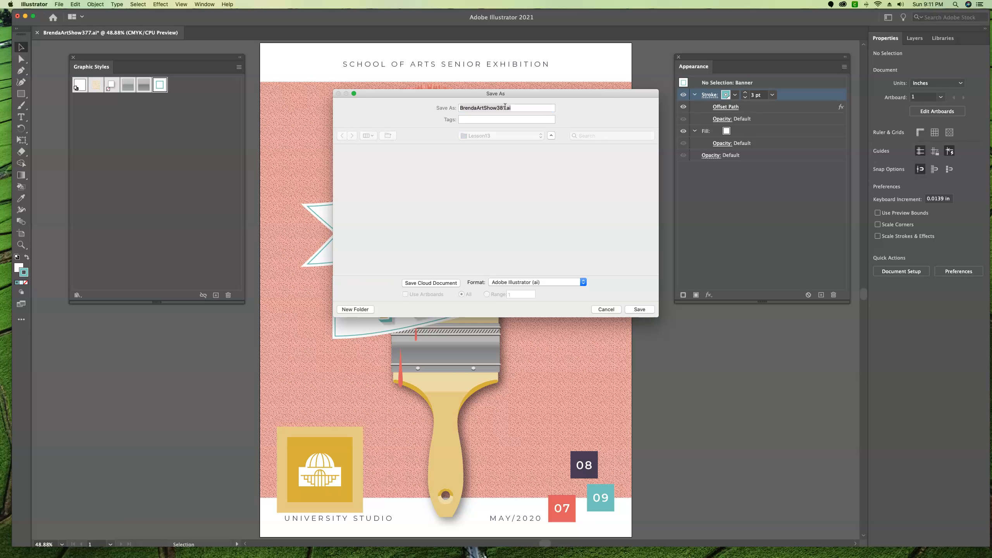
left_click(223, 342)
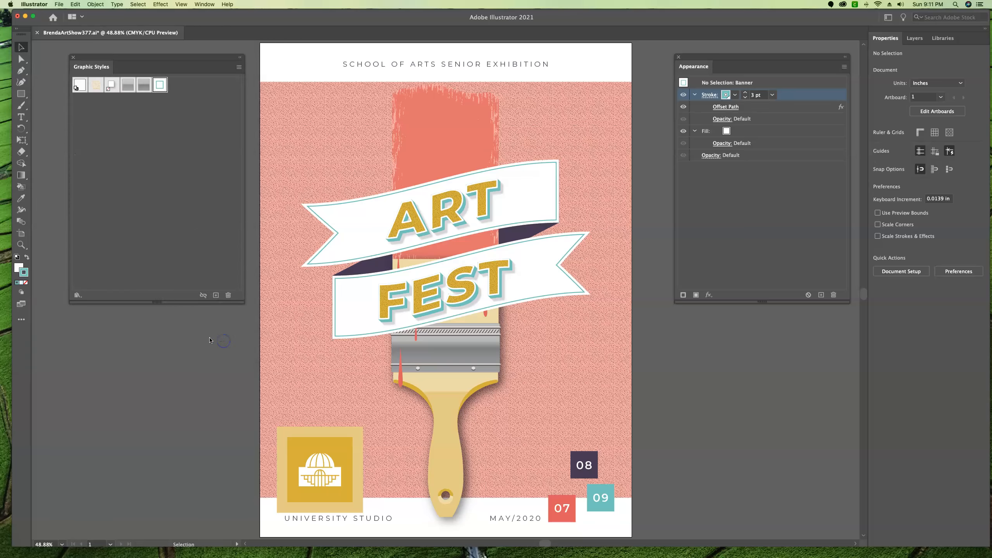